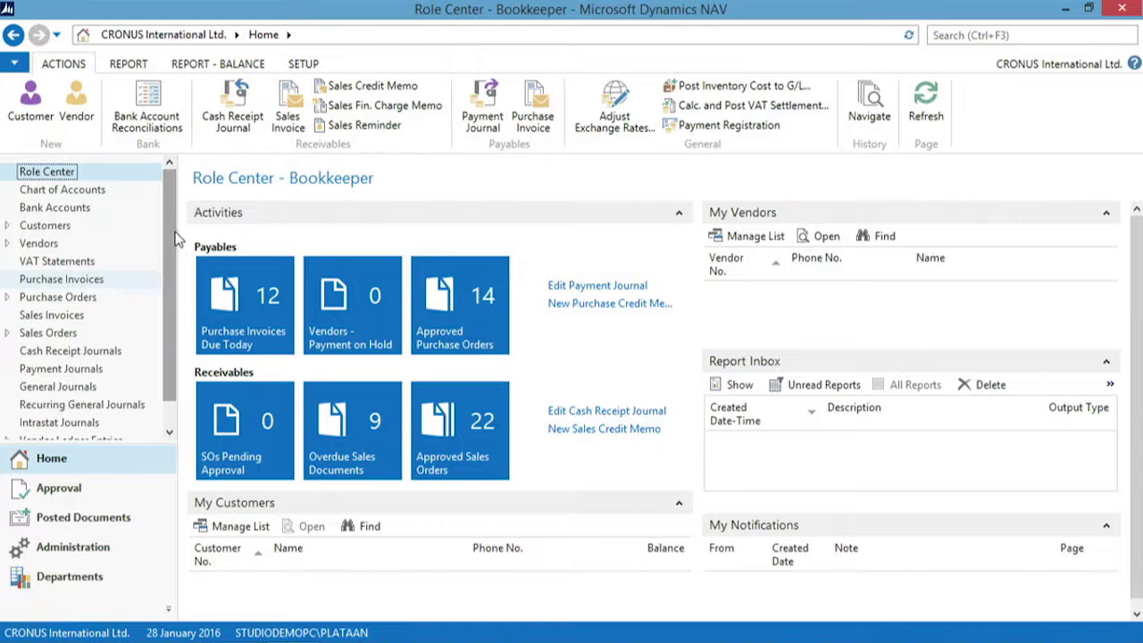
# Customize the navigation pane by removing the Intrastat Journals list from the Home button
pyautogui.rightClick(131, 463)
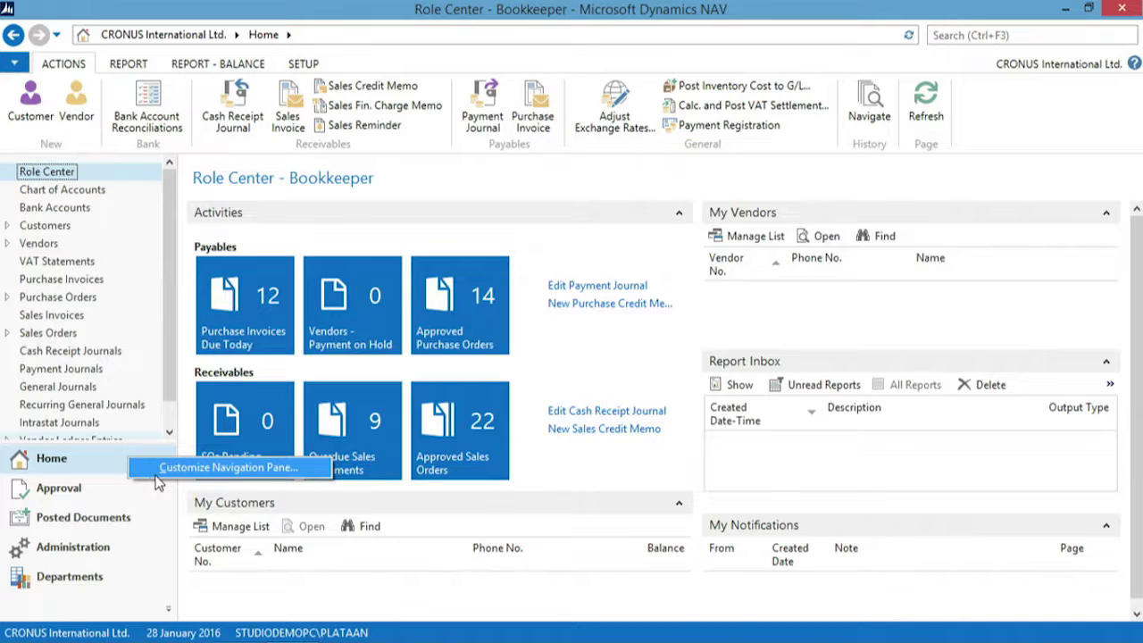
pyautogui.click(15, 64)
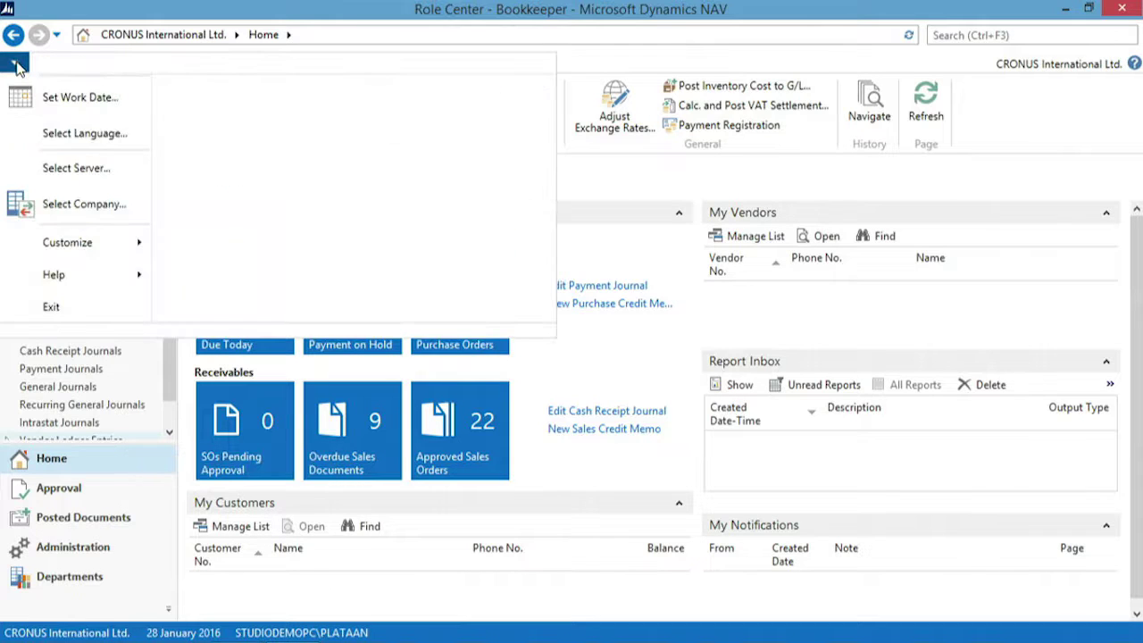
pyautogui.moveTo(36, 243)
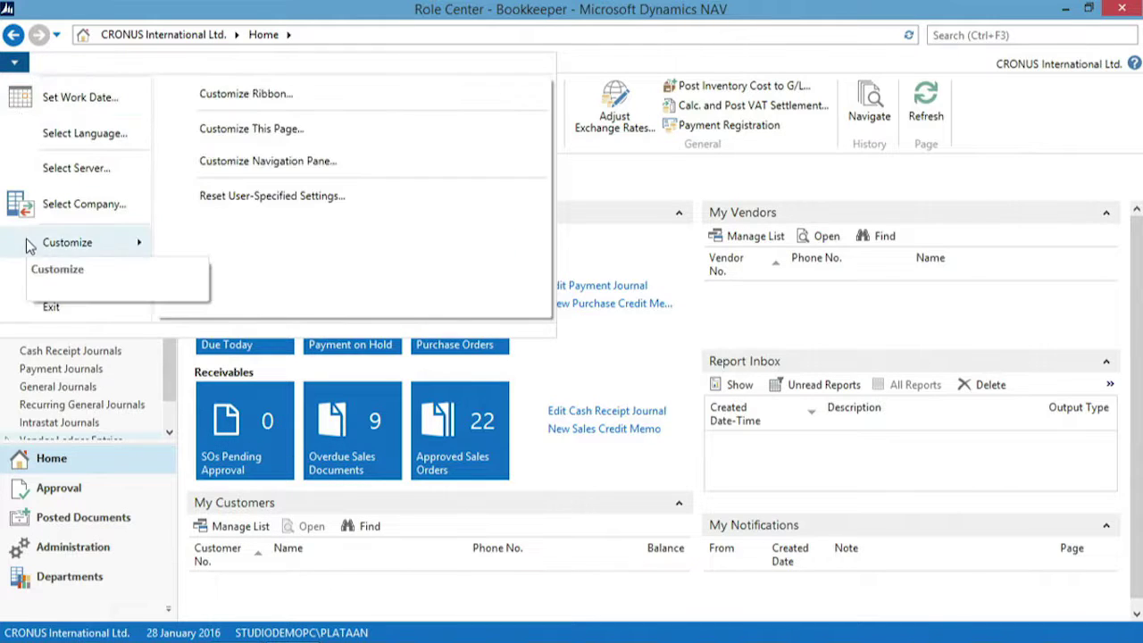
pyautogui.click(261, 163)
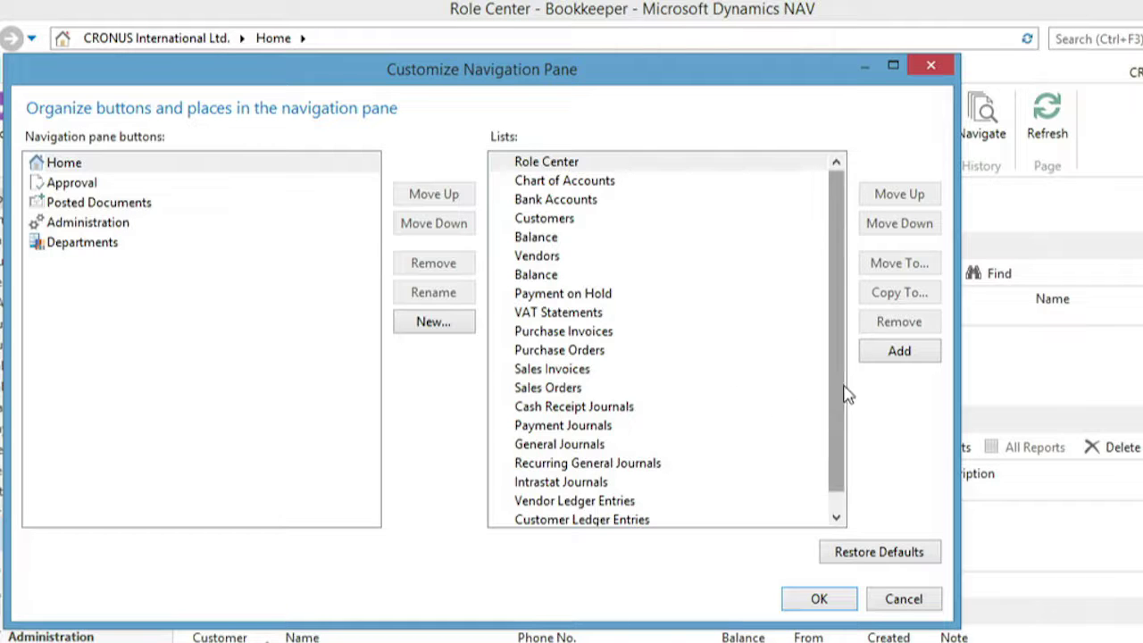
pyautogui.moveTo(846, 396); pyautogui.dragTo(837, 438)
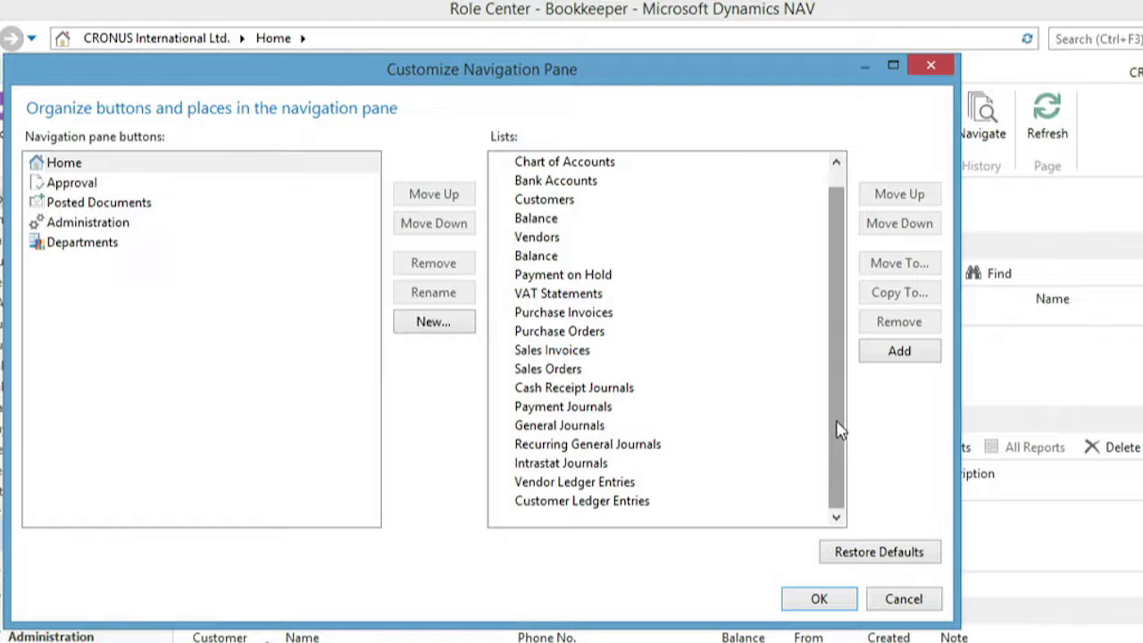
pyautogui.click(656, 465)
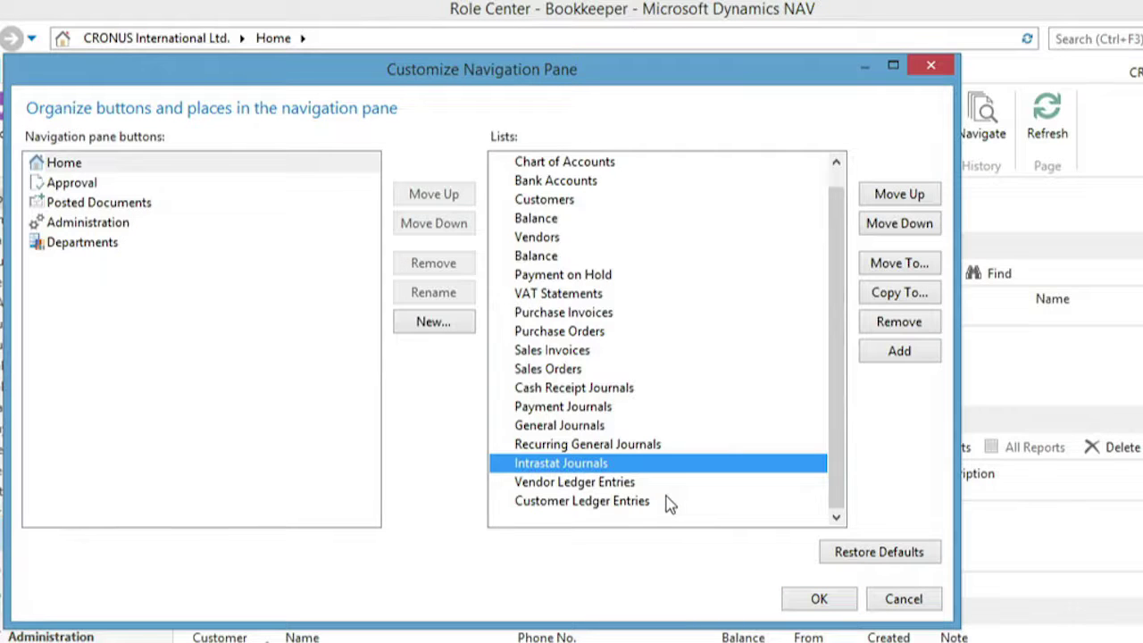
pyautogui.click(875, 321)
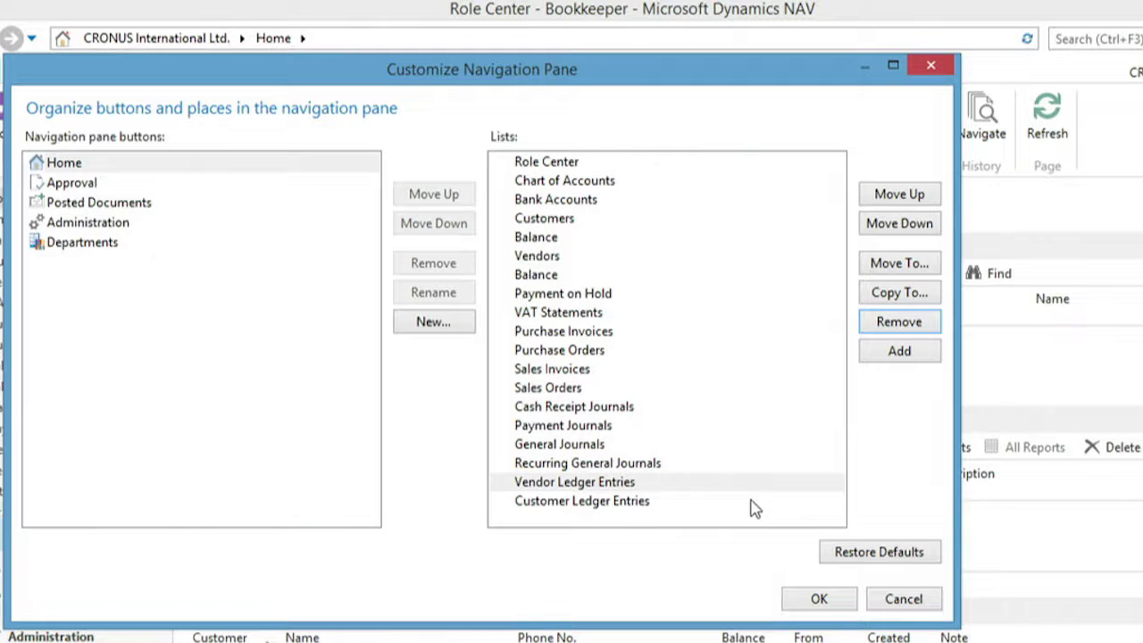
# Save the navigation pane without Intrastat Journals, restart the application, and check the Home lists
pyautogui.click(797, 597)
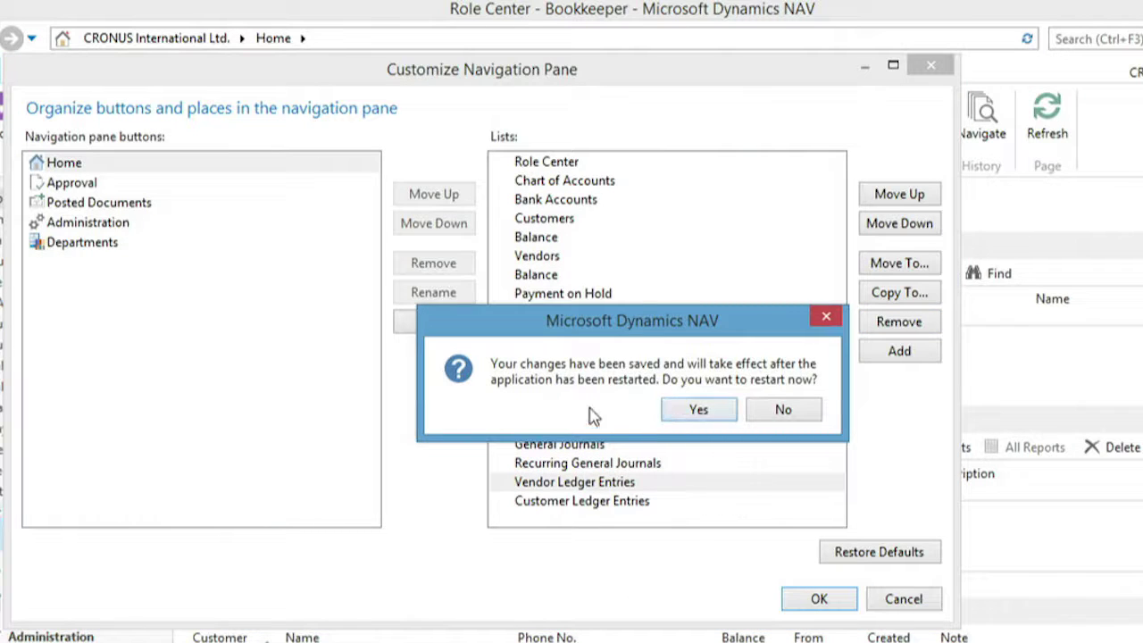
pyautogui.click(689, 417)
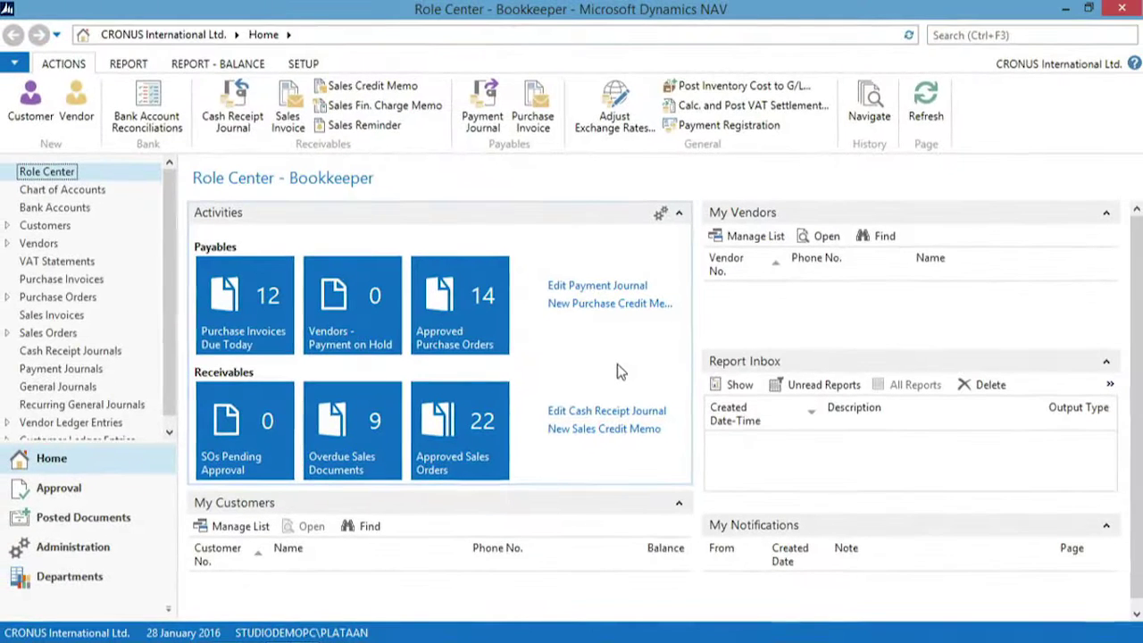
pyautogui.scroll(-1, 170, 303)
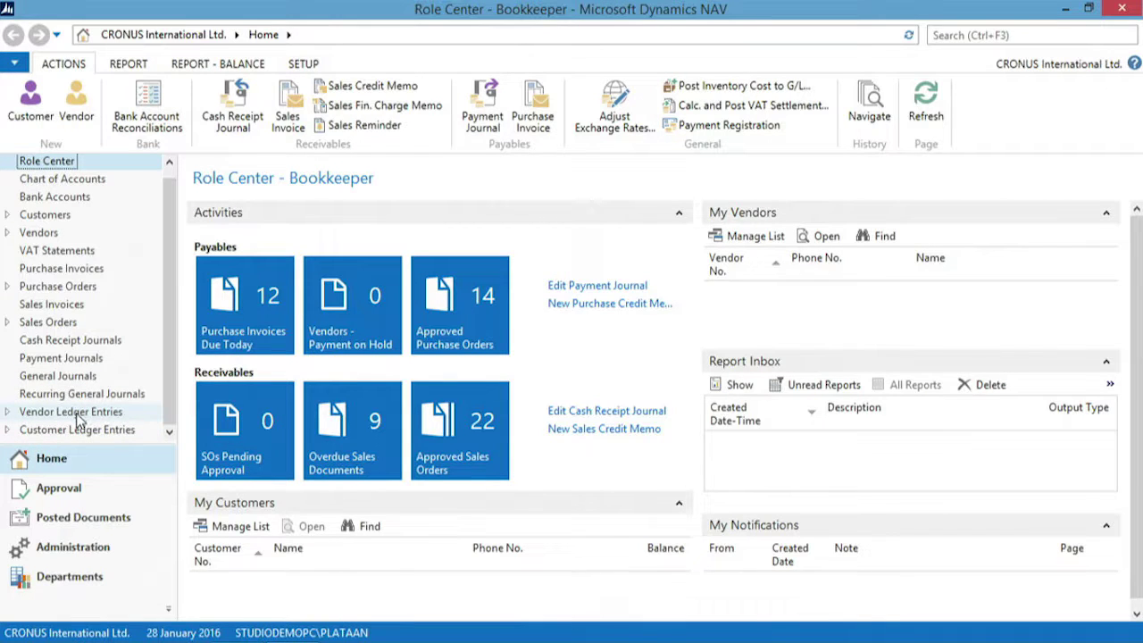
# Add the Items list from Warehouse > Planning Execution to the Home lists in the navigation pane customization
pyautogui.rightClick(102, 457)
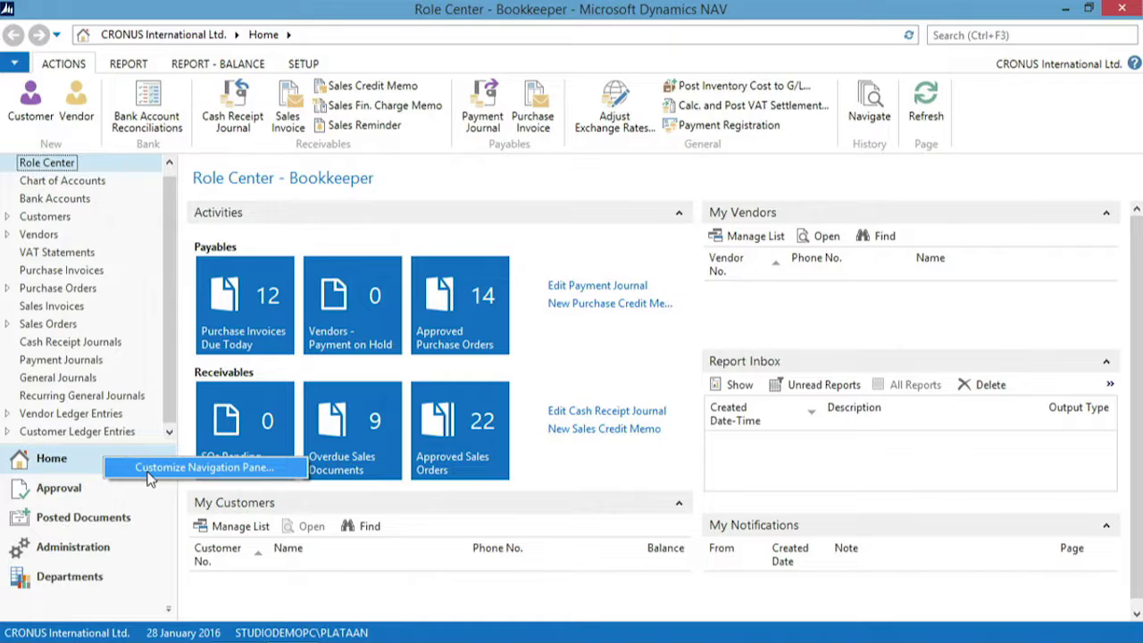
pyautogui.click(150, 478)
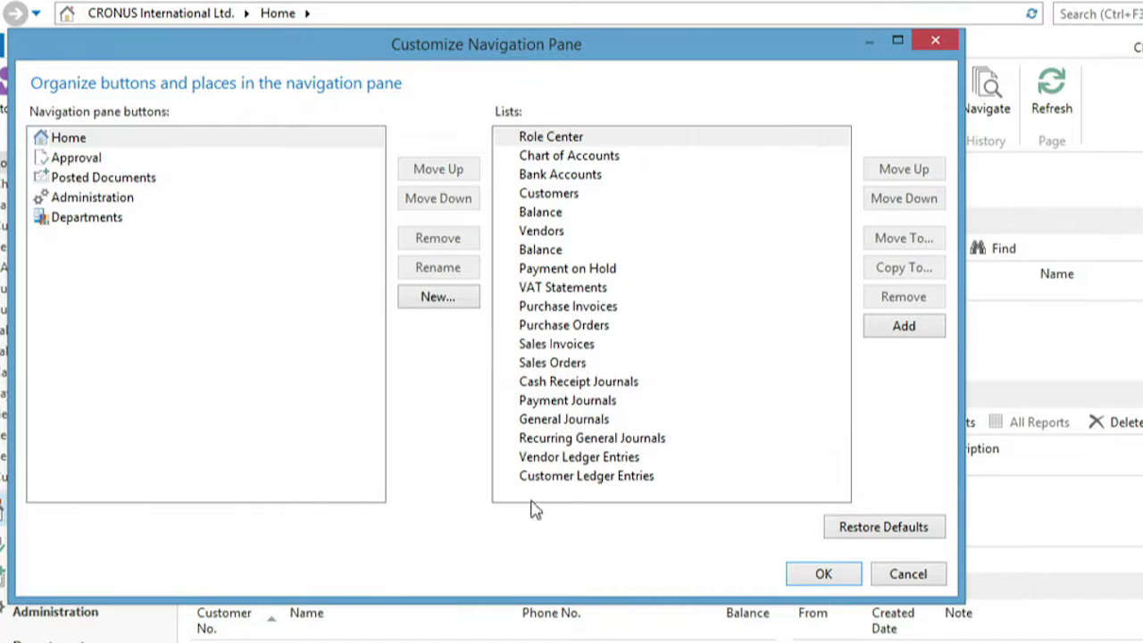
pyautogui.click(902, 329)
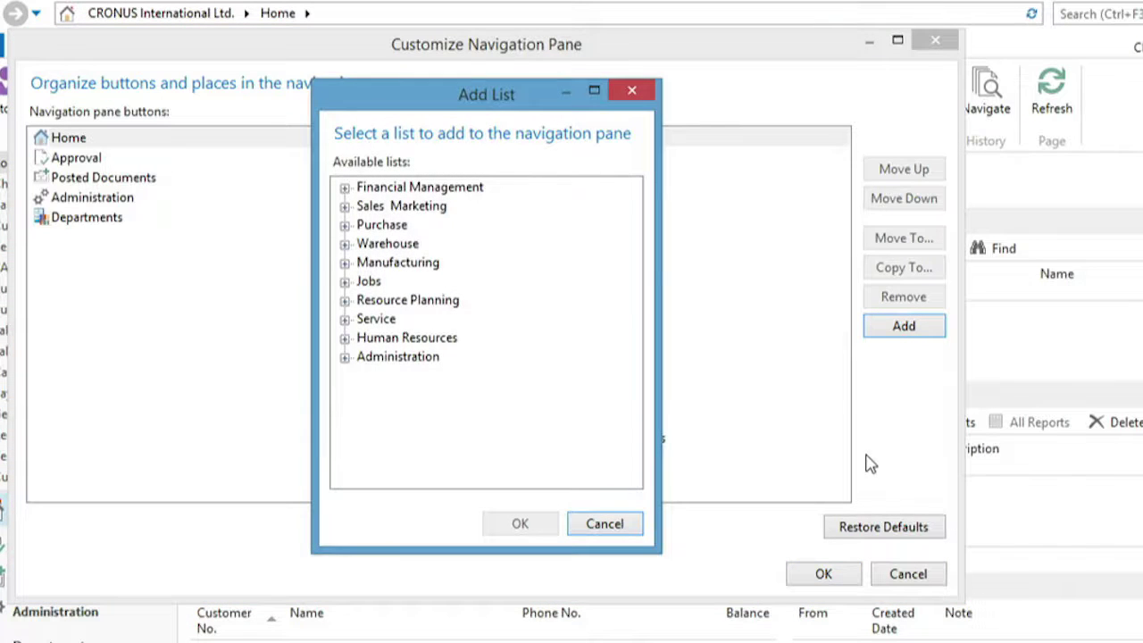
pyautogui.click(345, 245)
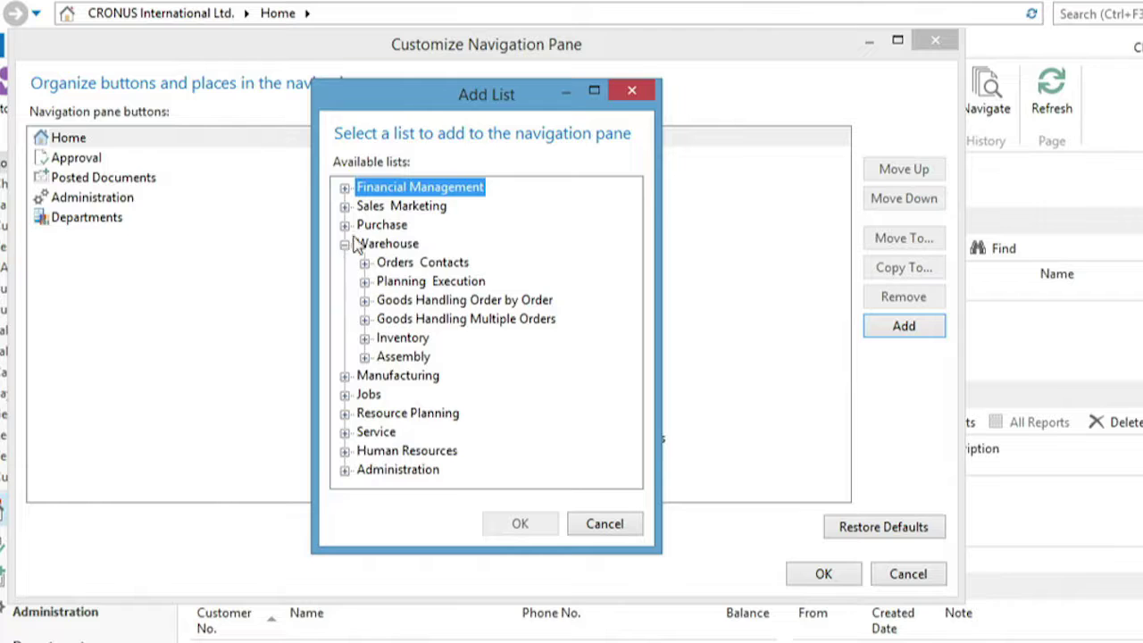
pyautogui.click(364, 283)
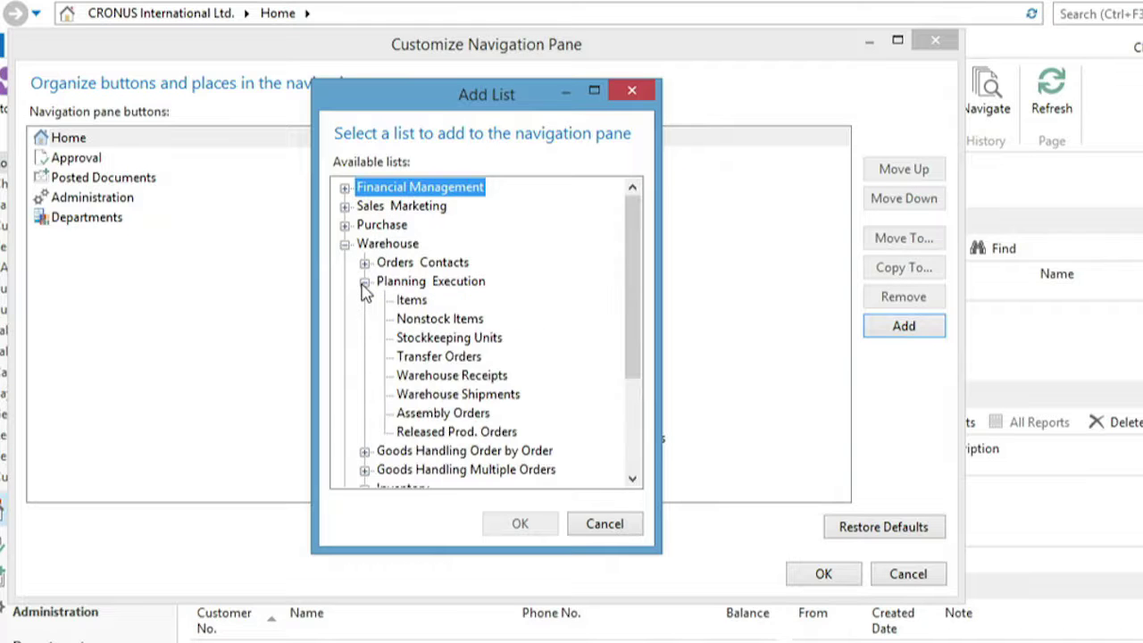
pyautogui.click(401, 303)
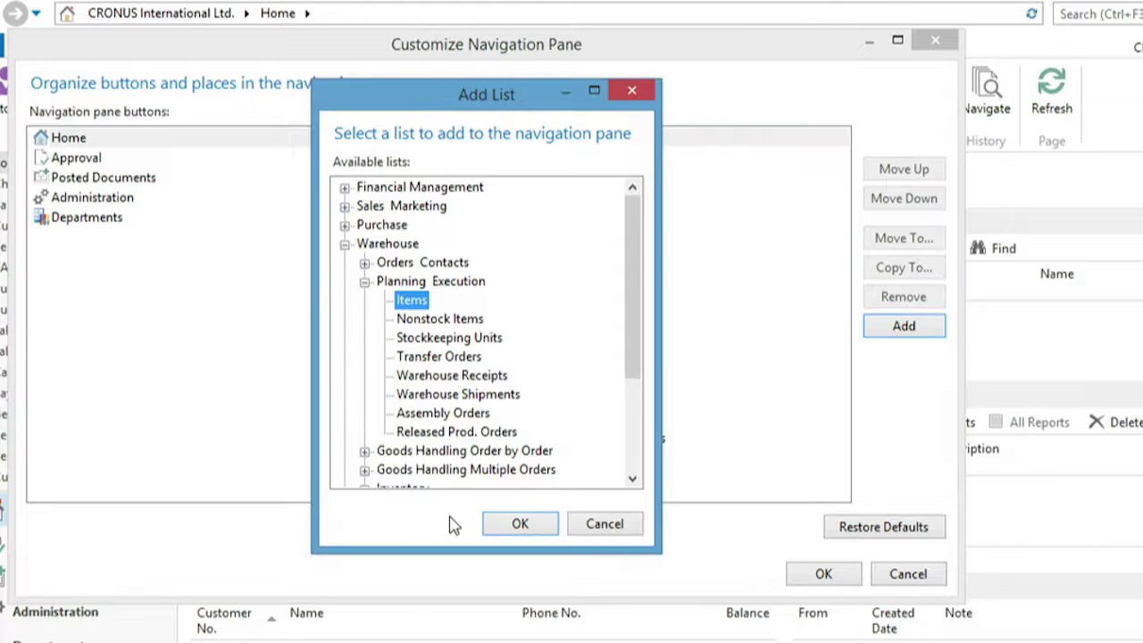
pyautogui.click(511, 523)
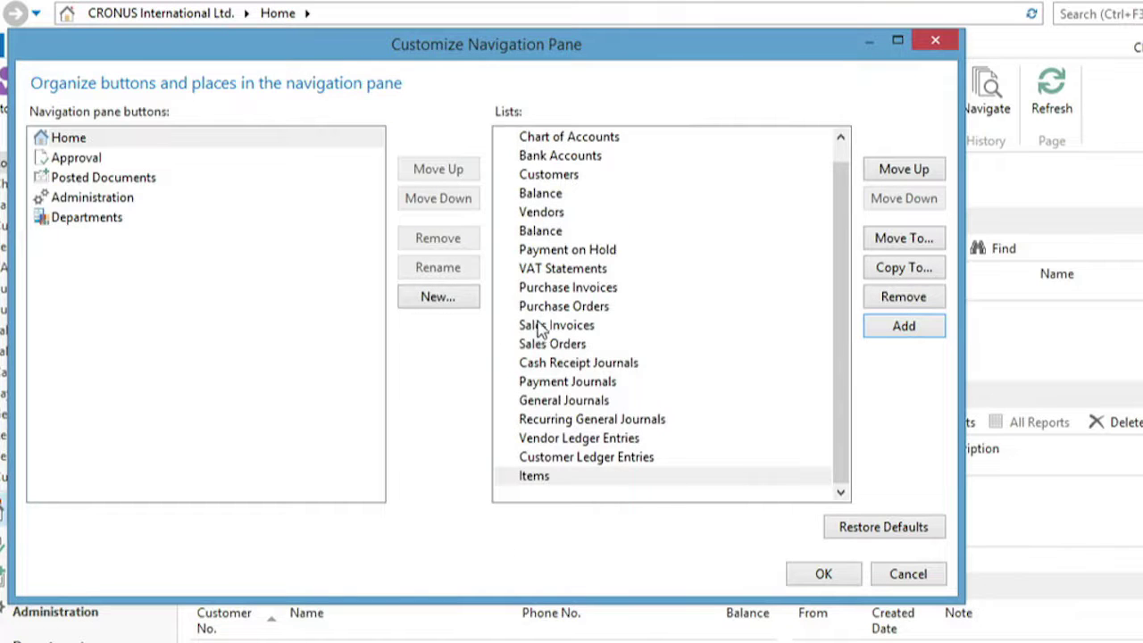
# Reorder the Home lists so that Items sits directly below Vendors
pyautogui.click(536, 475)
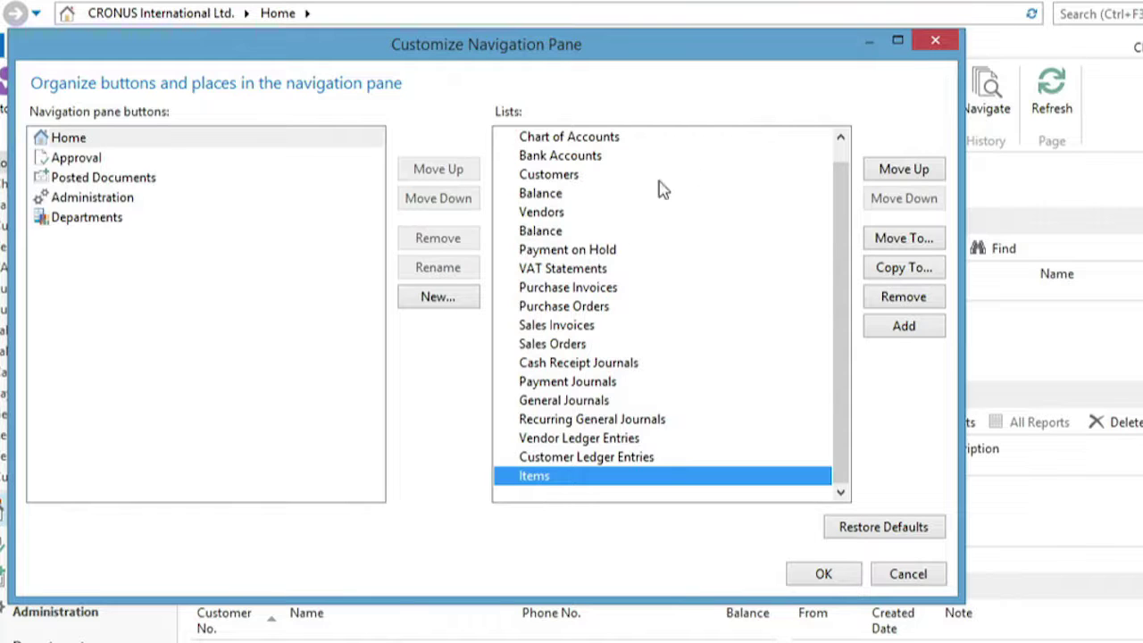
pyautogui.click(902, 172)
pyautogui.click(904, 171)
pyautogui.click(904, 172)
pyautogui.click(903, 172)
pyautogui.click(904, 171)
pyautogui.click(904, 171)
pyautogui.click(903, 171)
pyautogui.click(903, 172)
pyautogui.click(904, 172)
pyautogui.click(903, 171)
pyautogui.click(903, 171)
pyautogui.click(903, 172)
pyautogui.click(903, 172)
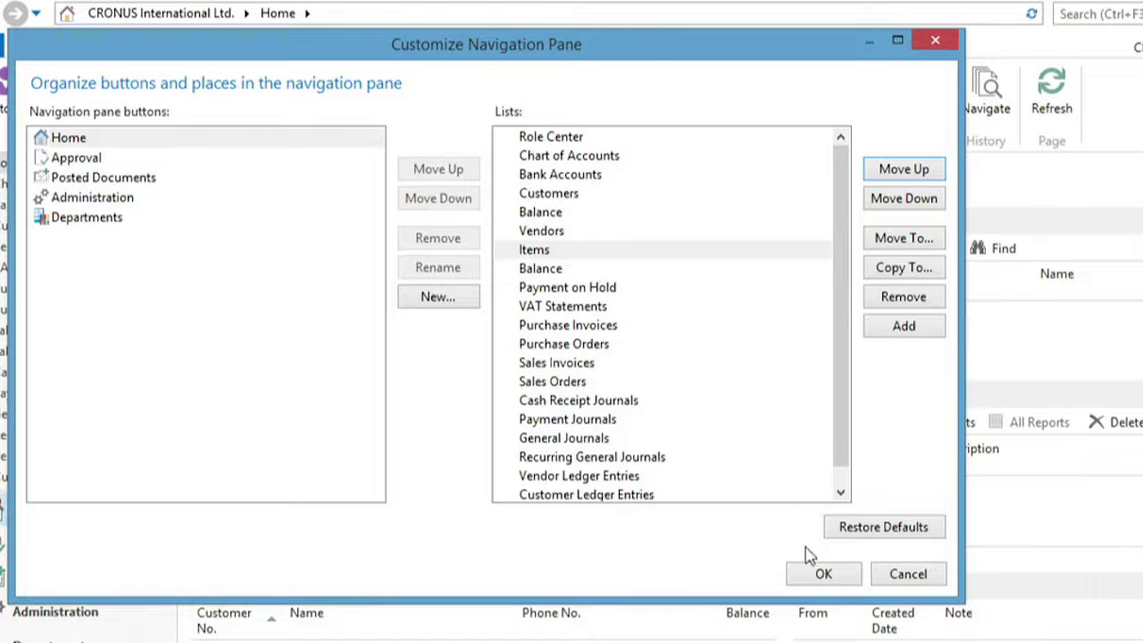
# Save the navigation pane with the Items list and restart the application to apply it
pyautogui.click(822, 576)
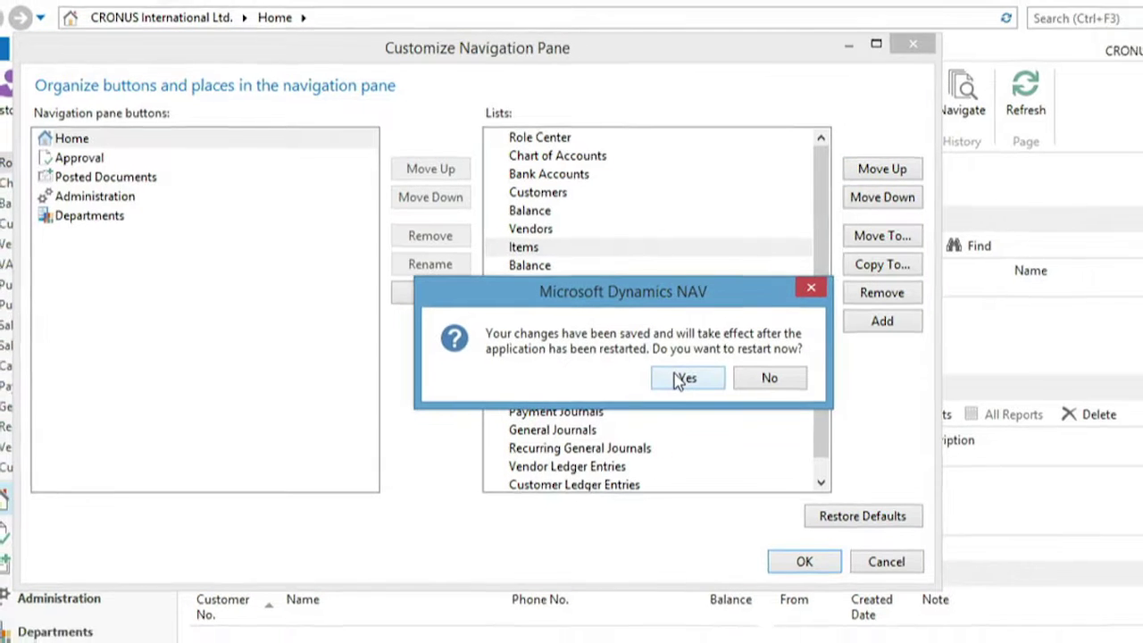
pyautogui.click(700, 385)
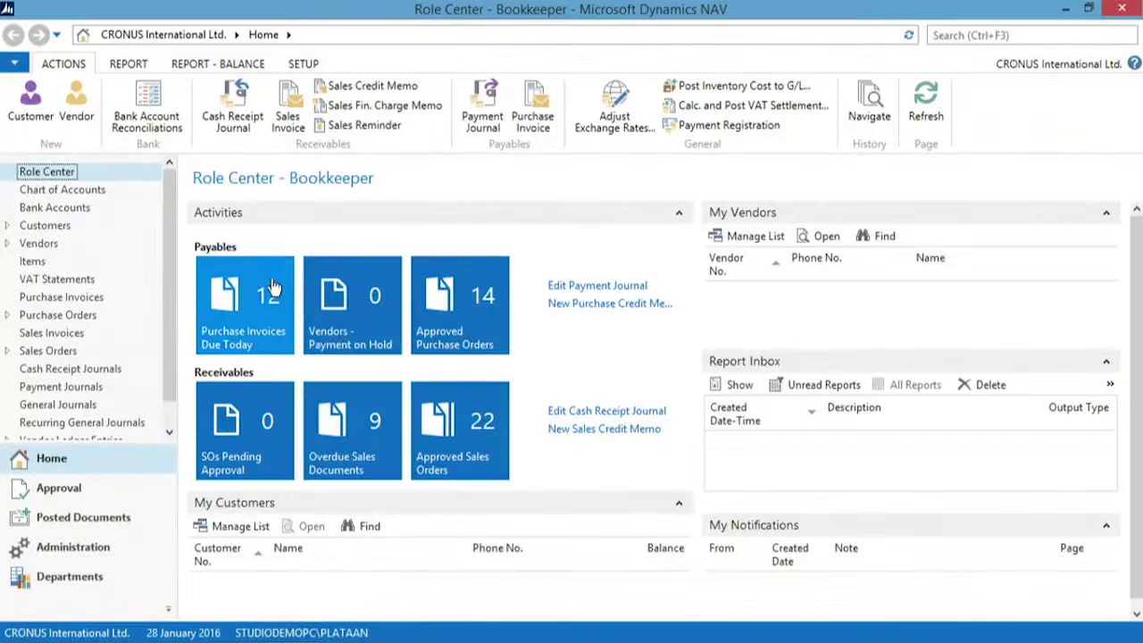
pyautogui.click(32, 262)
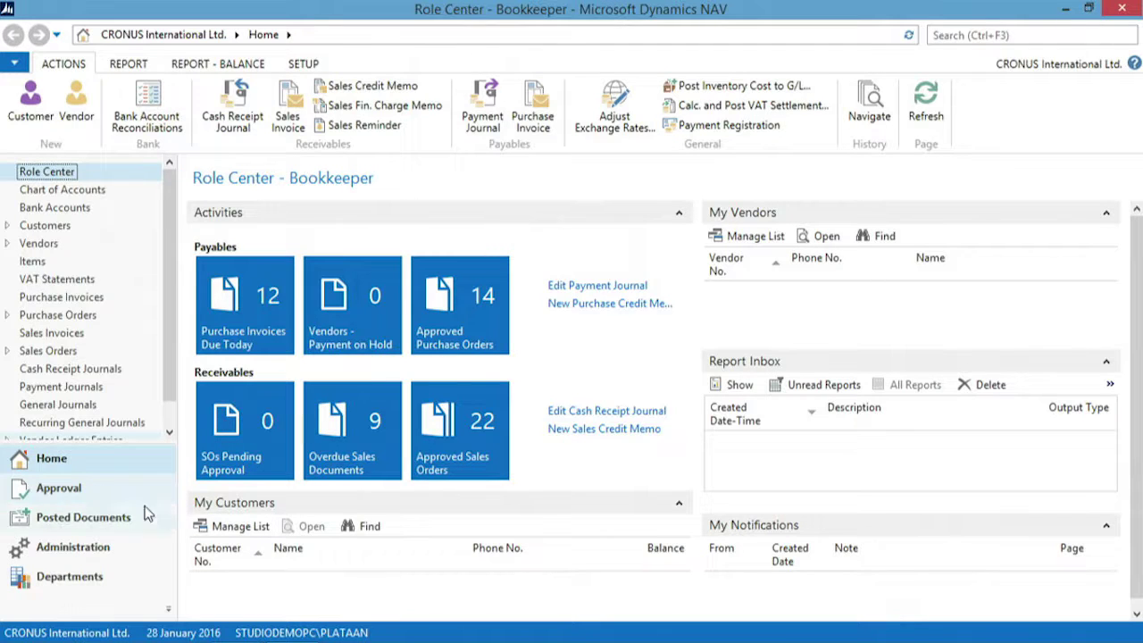
# Create a new navigation pane button named Monthly Closing with the bar chart and magnifier icon
pyautogui.rightClick(117, 491)
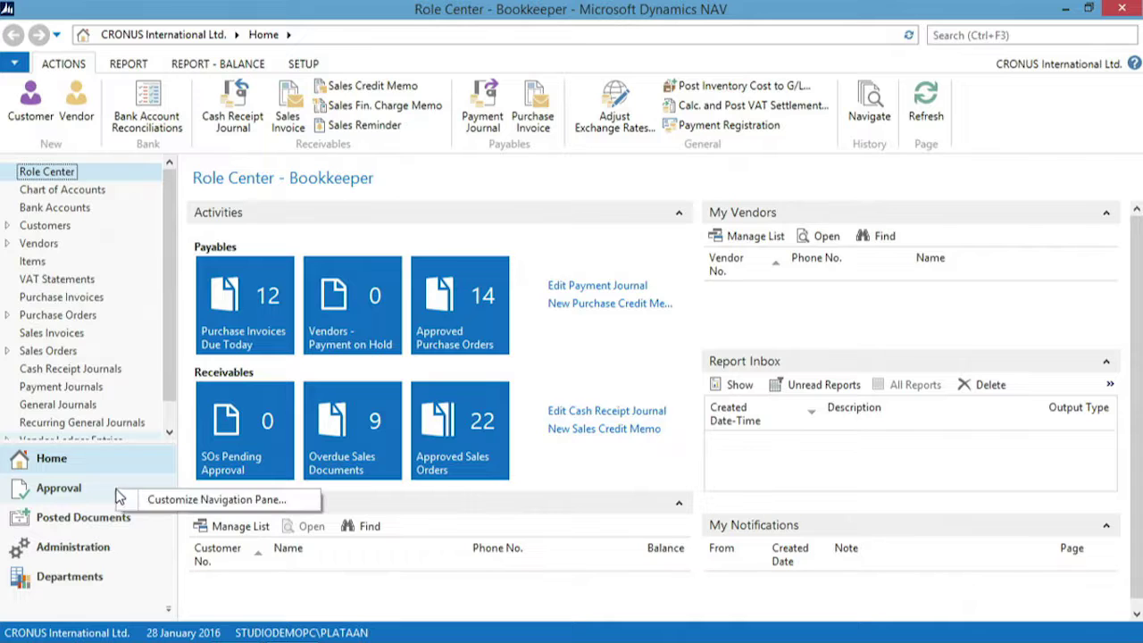
pyautogui.click(188, 501)
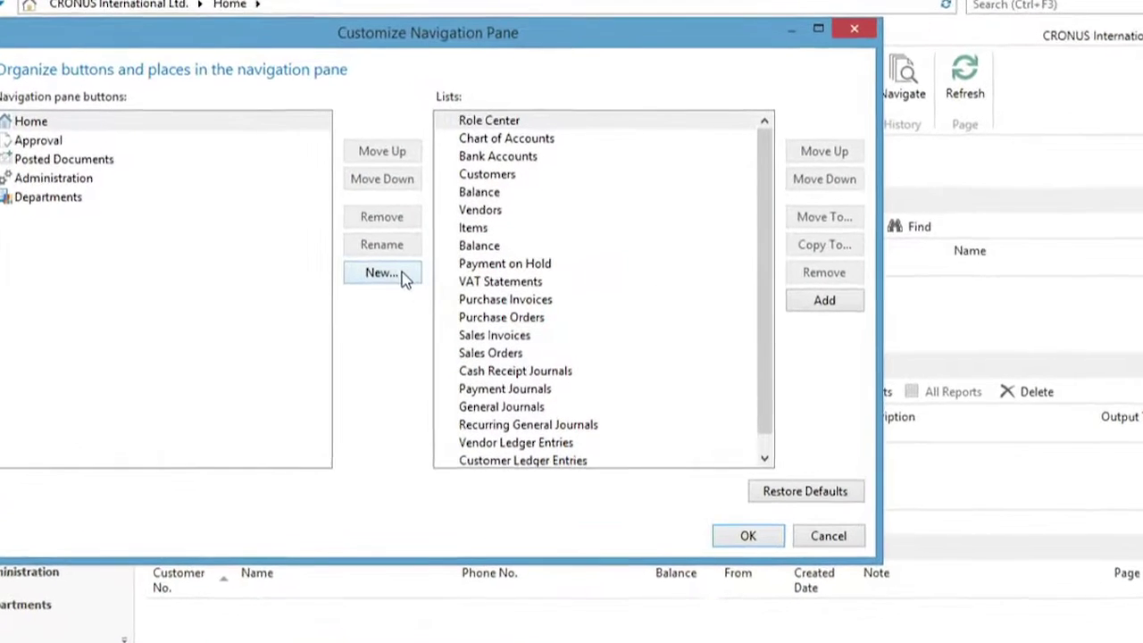
pyautogui.click(383, 273)
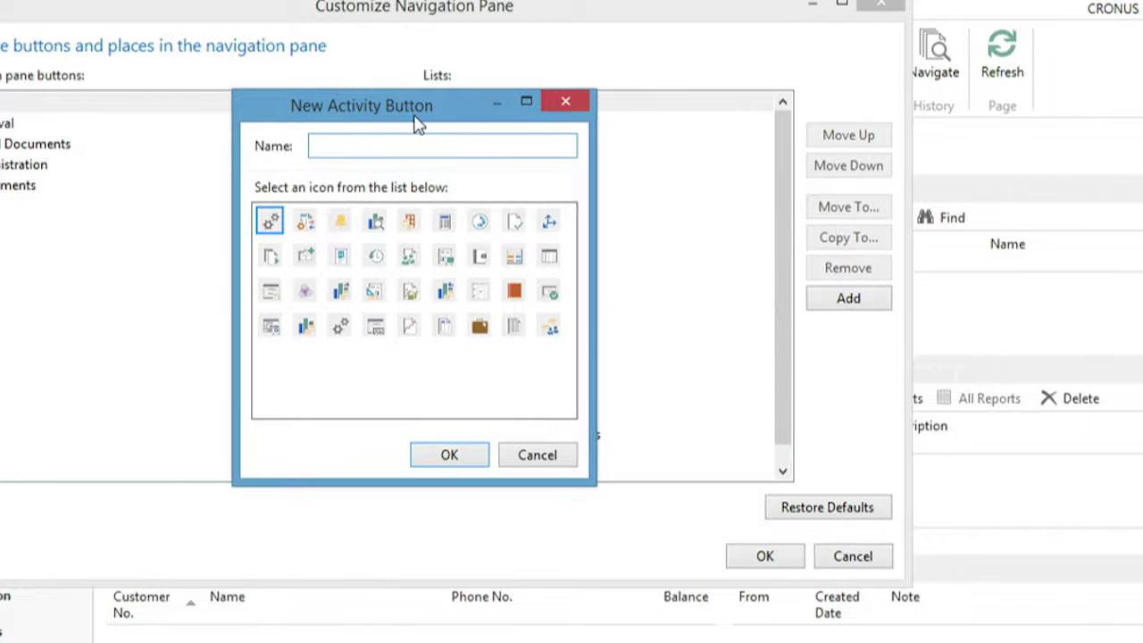
pyautogui.write('Monthly Closing')
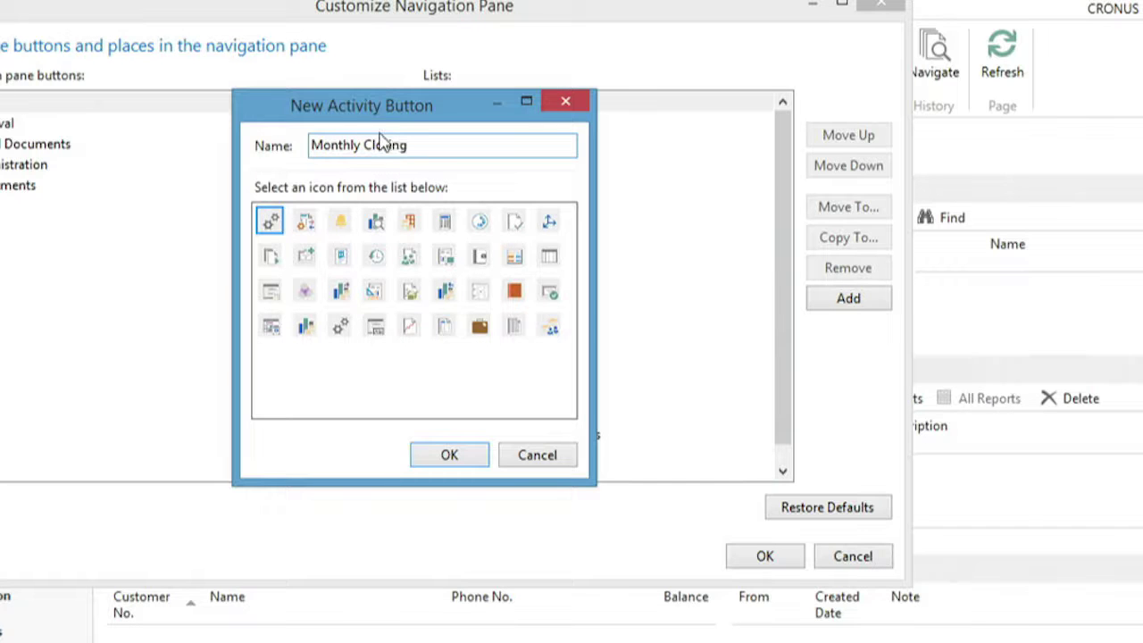
pyautogui.click(375, 221)
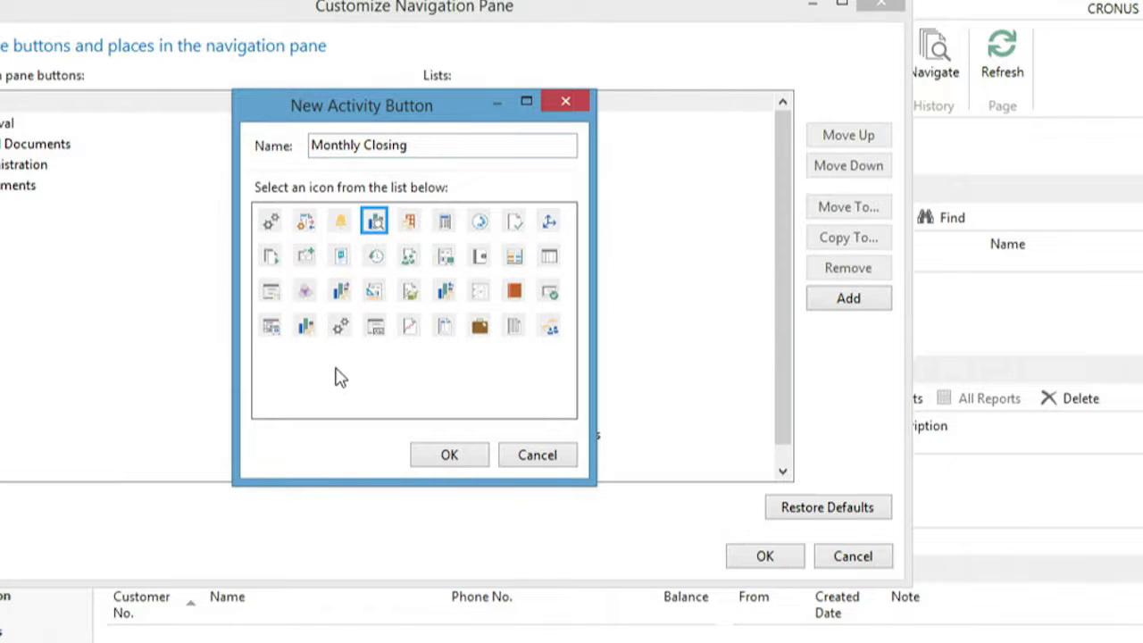
pyautogui.click(447, 457)
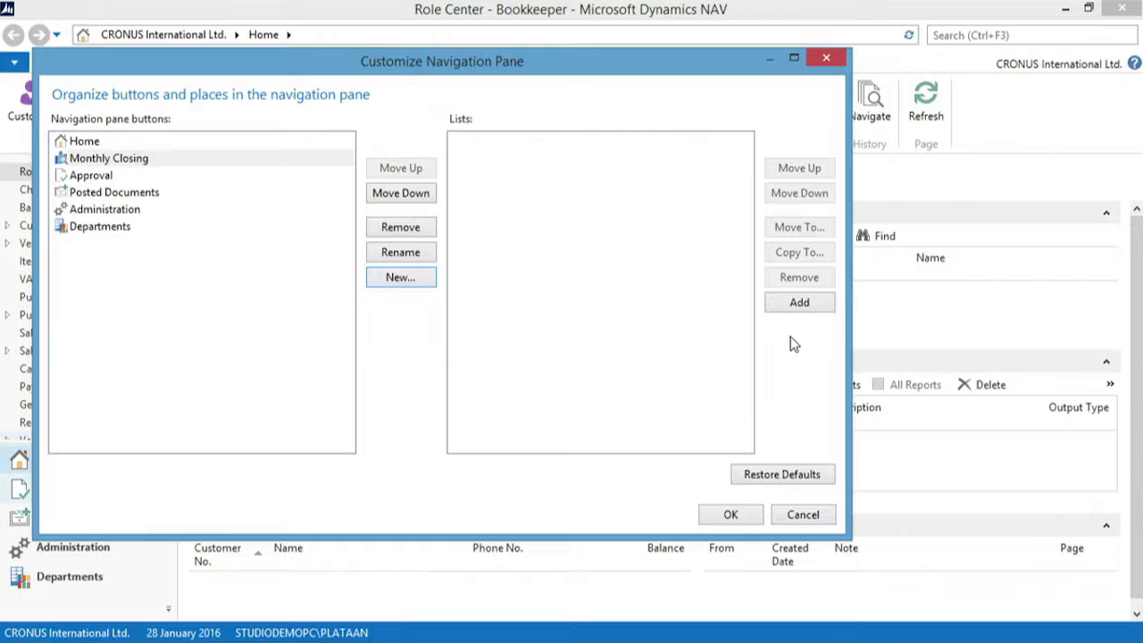
# Add the Chart of Accounts list from Financial Management > General Ledger to the Monthly Closing button
pyautogui.click(798, 304)
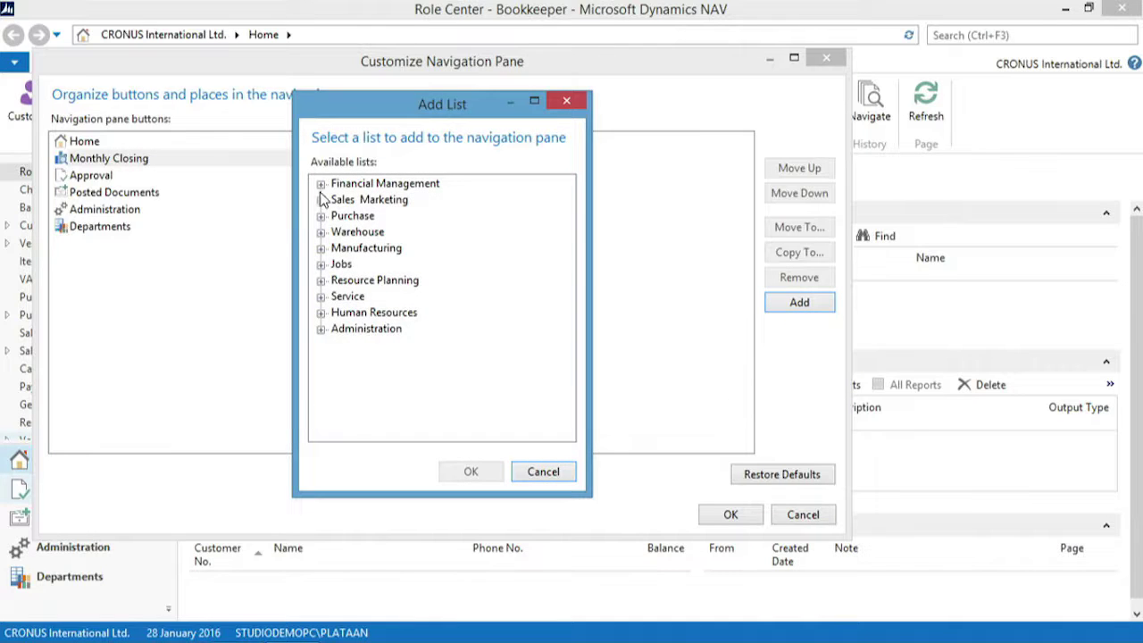
pyautogui.click(321, 184)
pyautogui.click(338, 200)
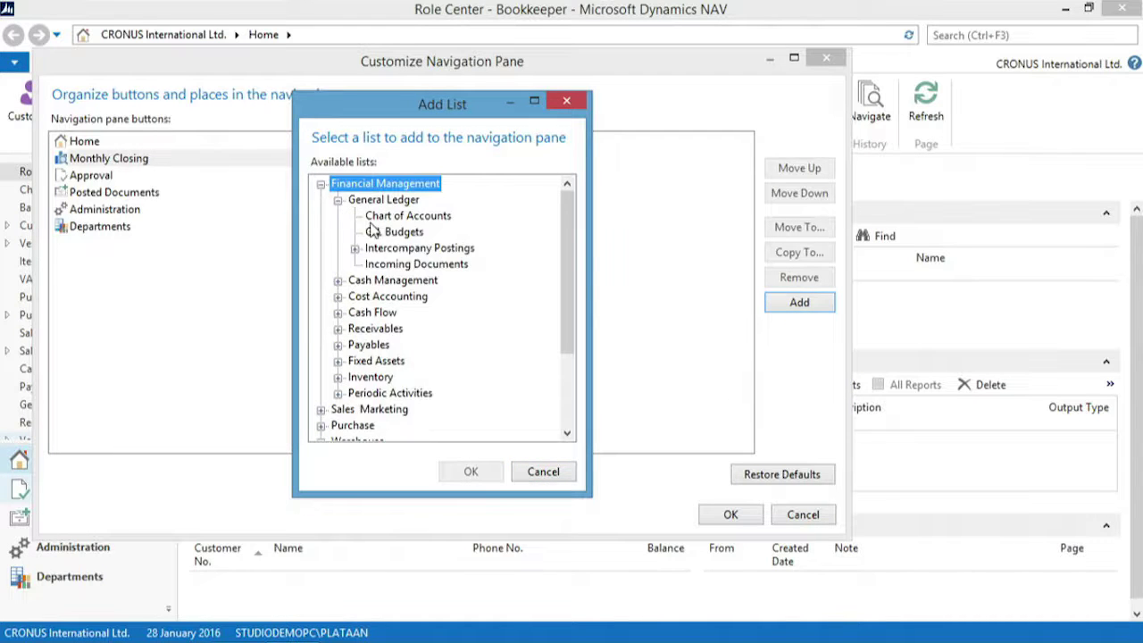
pyautogui.click(393, 217)
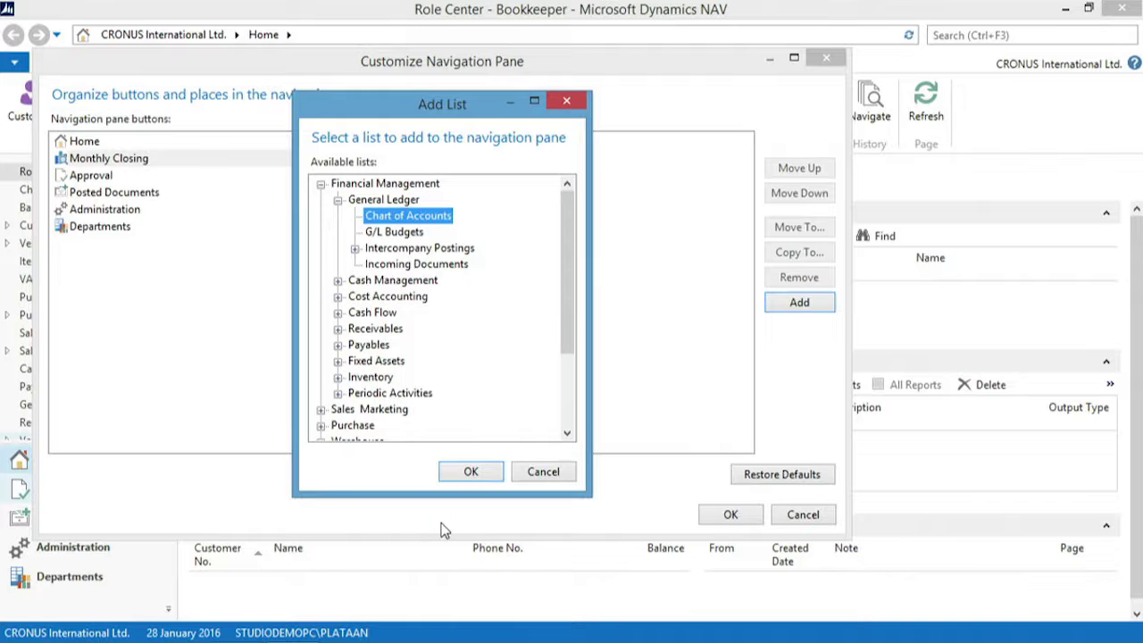
pyautogui.click(451, 470)
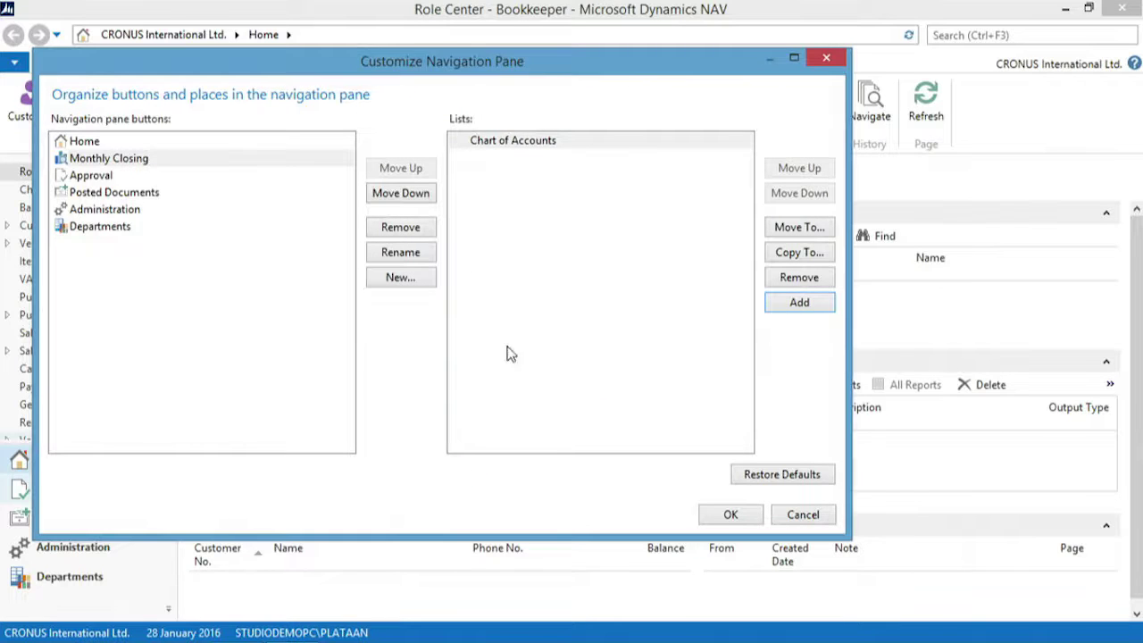
# Add the Bank Account Reconciliations list from Financial Management > Cash Management to the Monthly Closing button
pyautogui.click(773, 307)
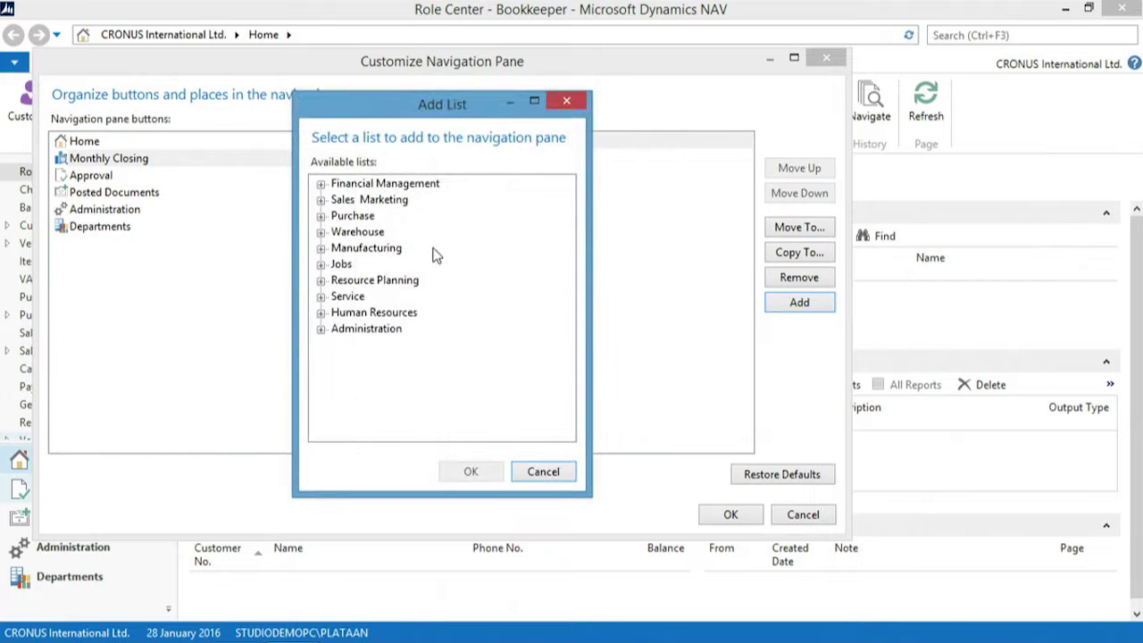
pyautogui.click(321, 184)
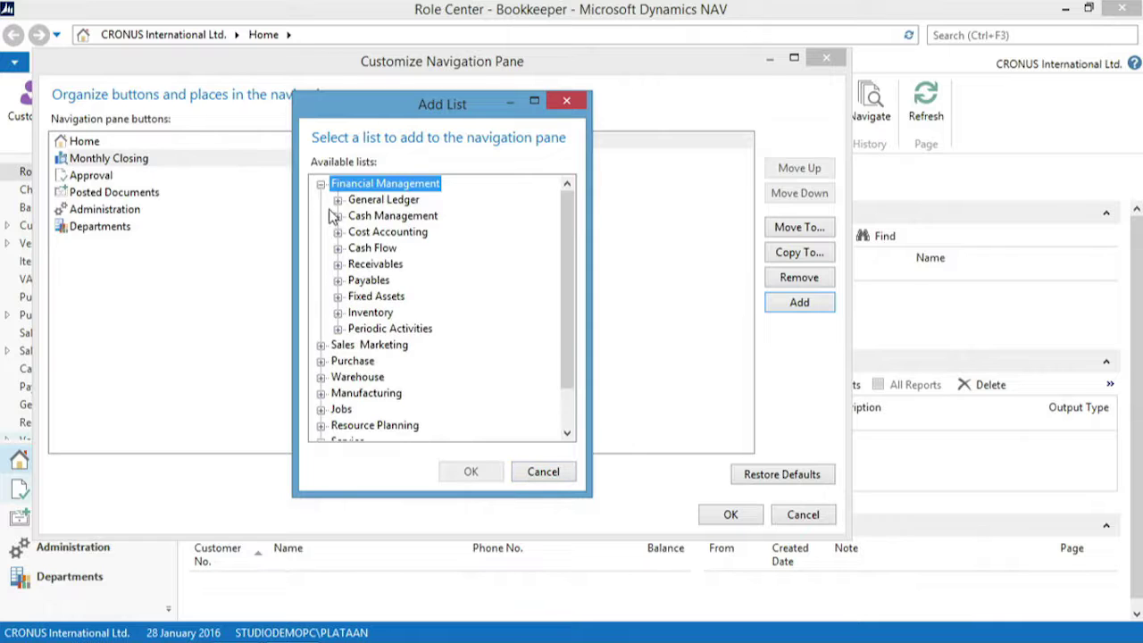
pyautogui.click(338, 216)
pyautogui.click(377, 264)
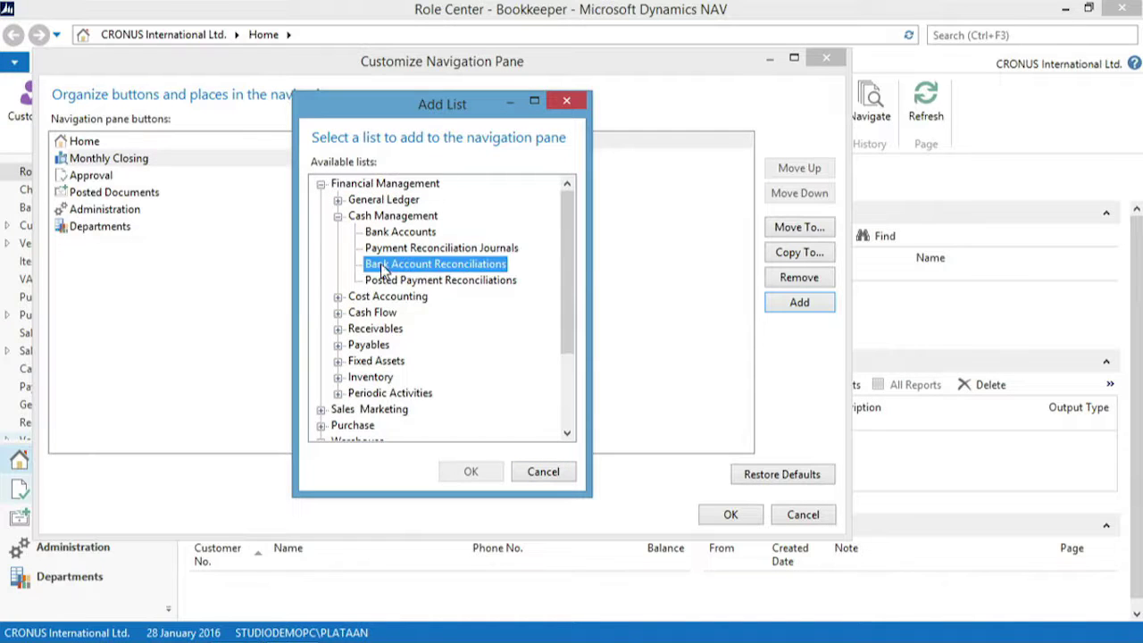
pyautogui.click(470, 472)
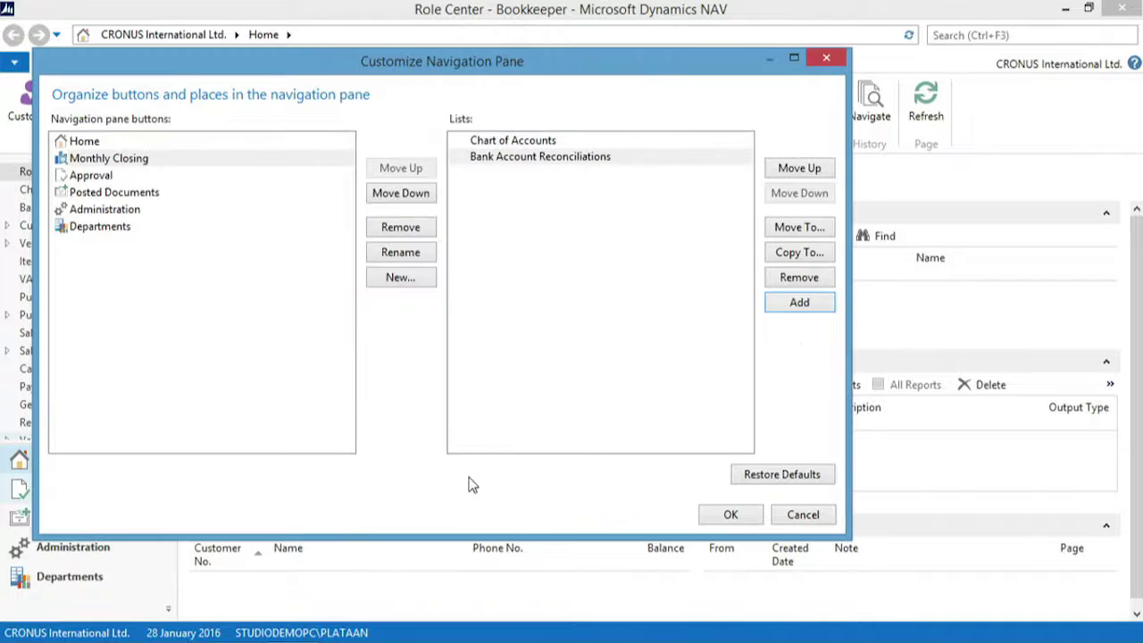
# Add the Cash Flow Forecasts list from Financial Management > Cash Flow to the Monthly Closing button
pyautogui.click(799, 305)
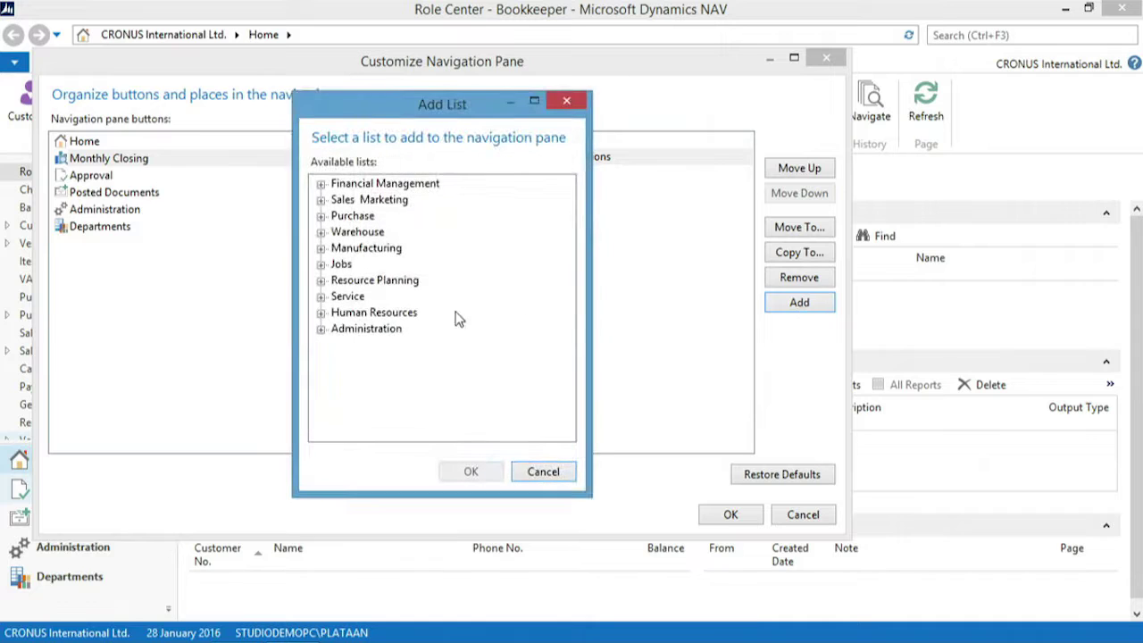
pyautogui.click(320, 183)
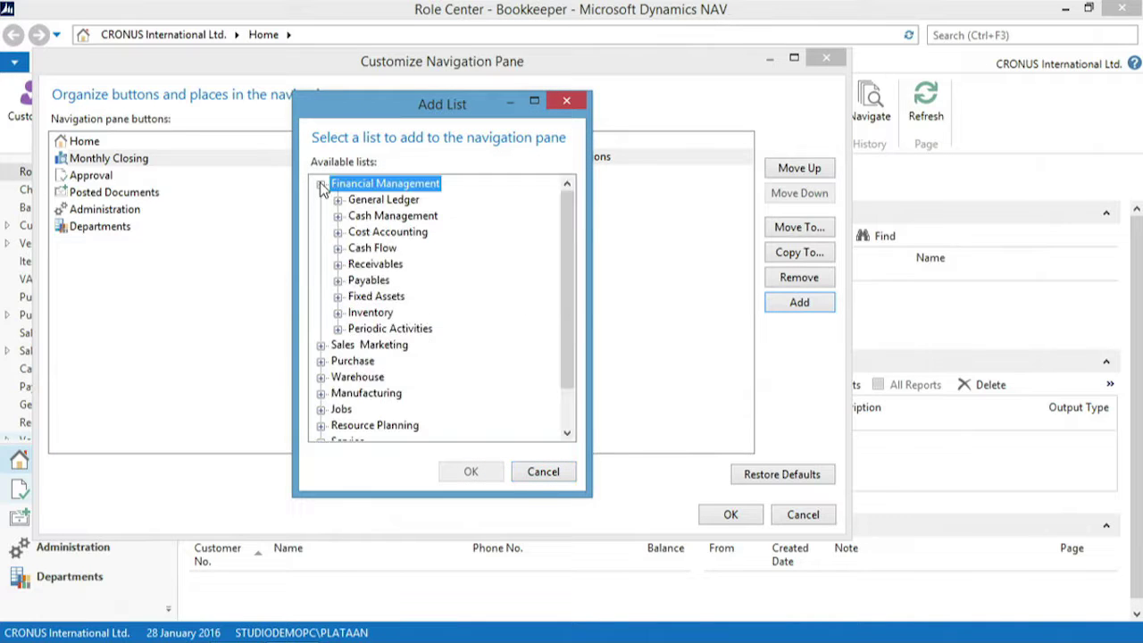
pyautogui.click(338, 249)
pyautogui.click(393, 264)
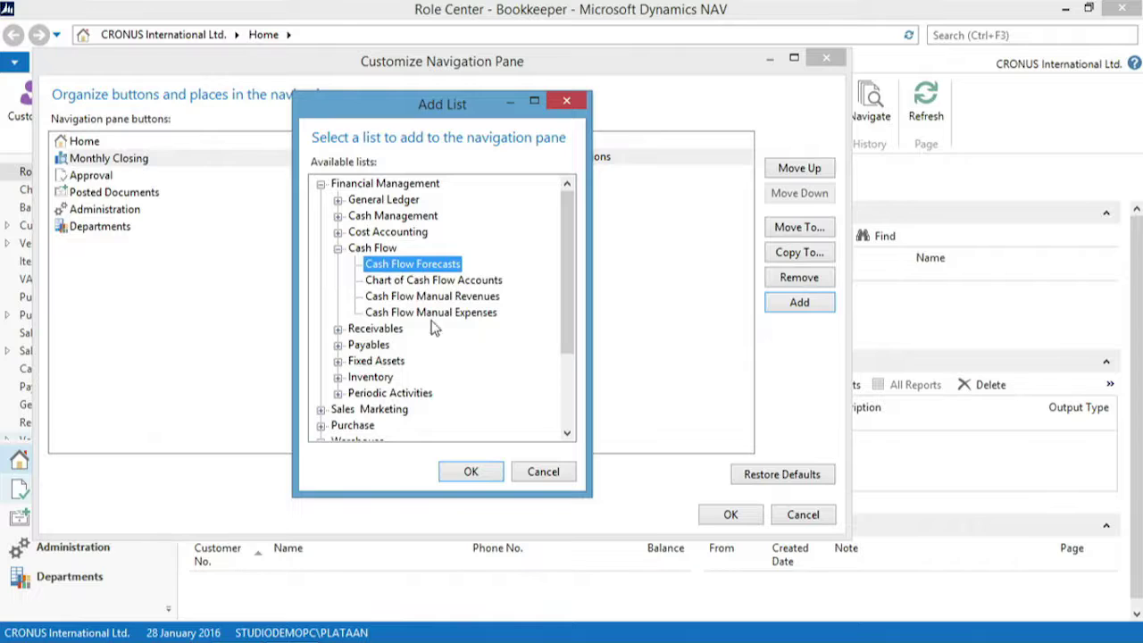
pyautogui.click(469, 471)
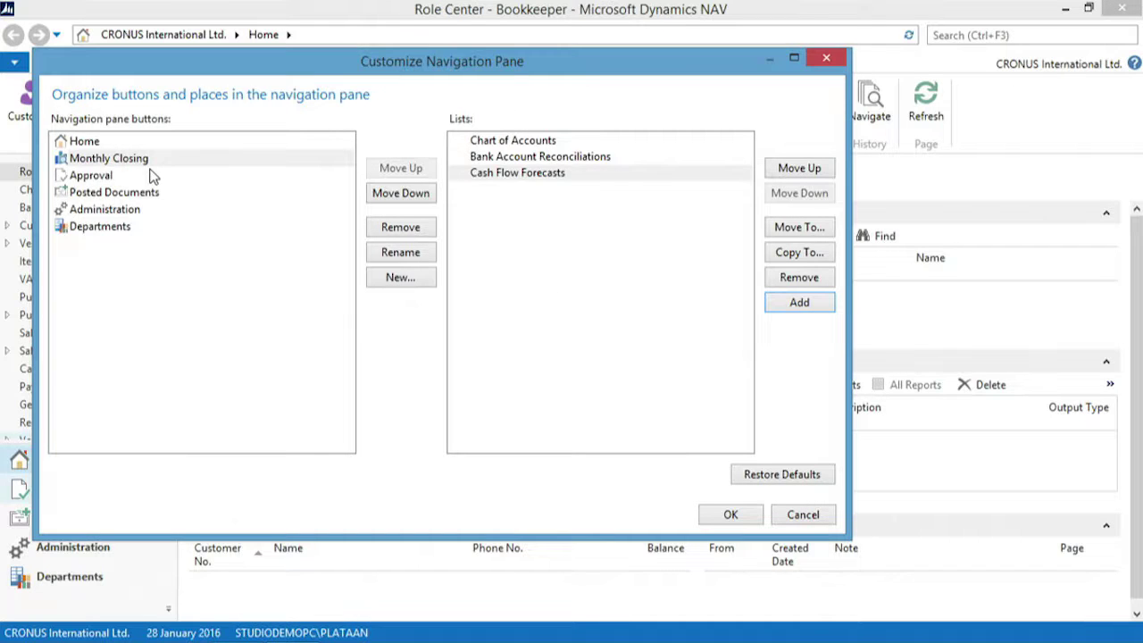
# Save the customized navigation pane, restart the application to apply it, and open the Monthly Closing section
pyautogui.click(730, 516)
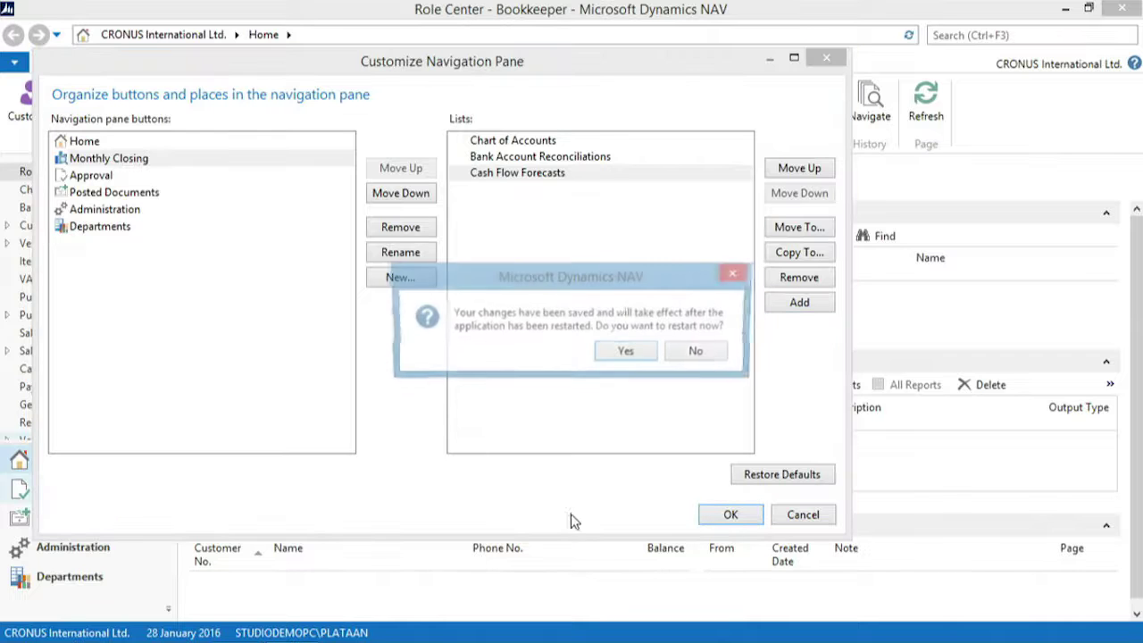
pyautogui.click(625, 353)
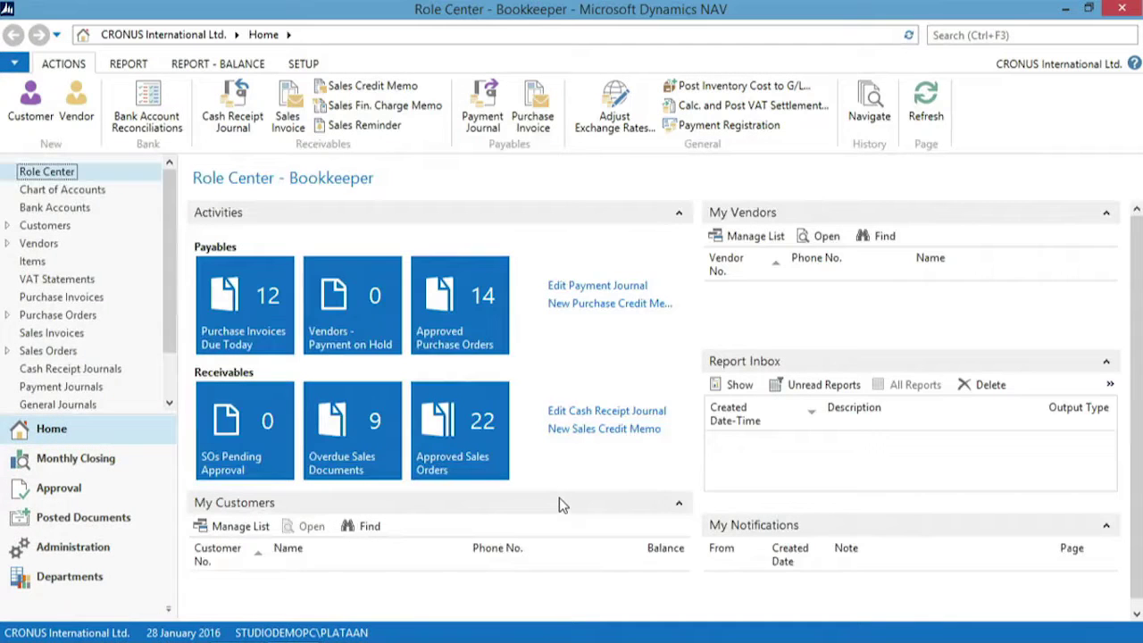
pyautogui.click(76, 458)
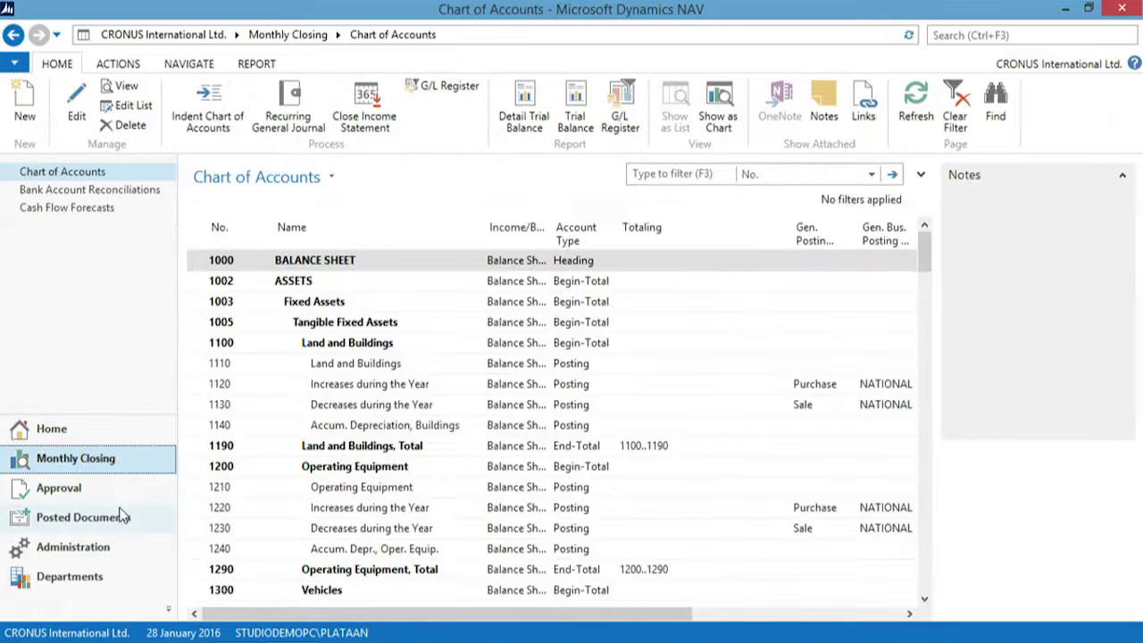